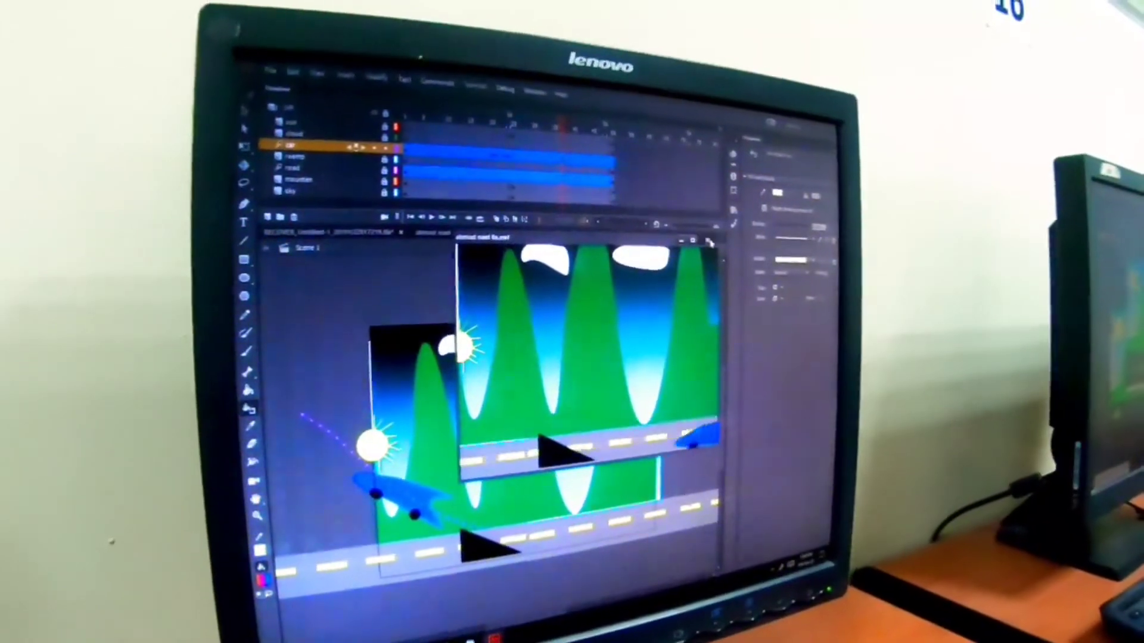
# - Close the car animation's test preview to return to the red car road scene
pyautogui.hotkey('ctrl', 'w')
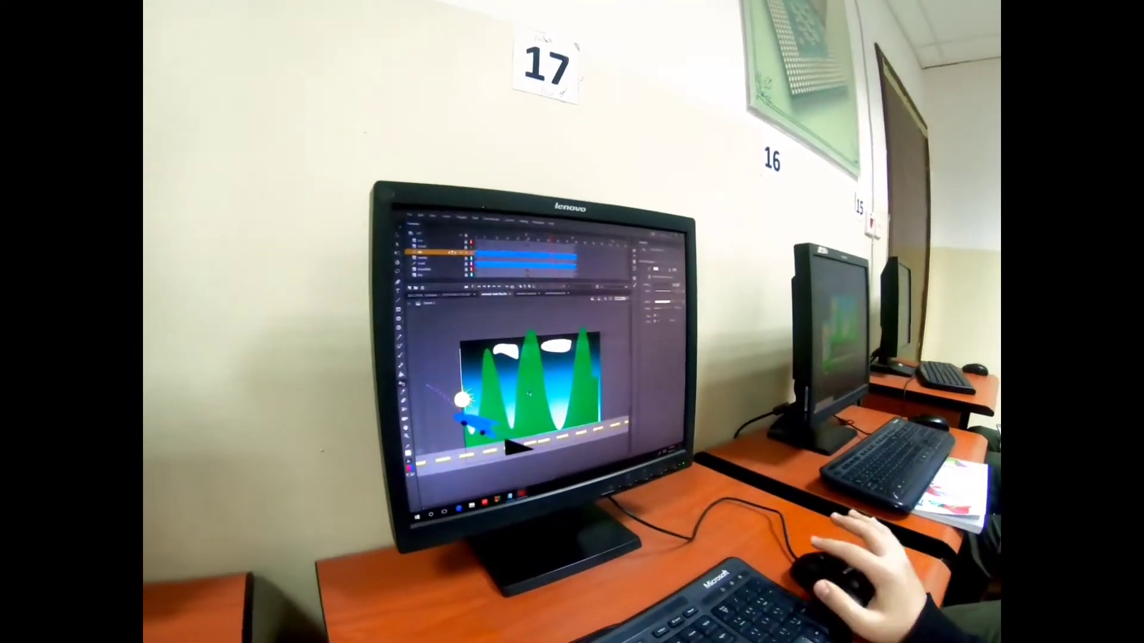
# - Run Ctrl+Enter test previews, ending with the stick-figure animation playing
pyautogui.hotkey('ctrl', 'Return')
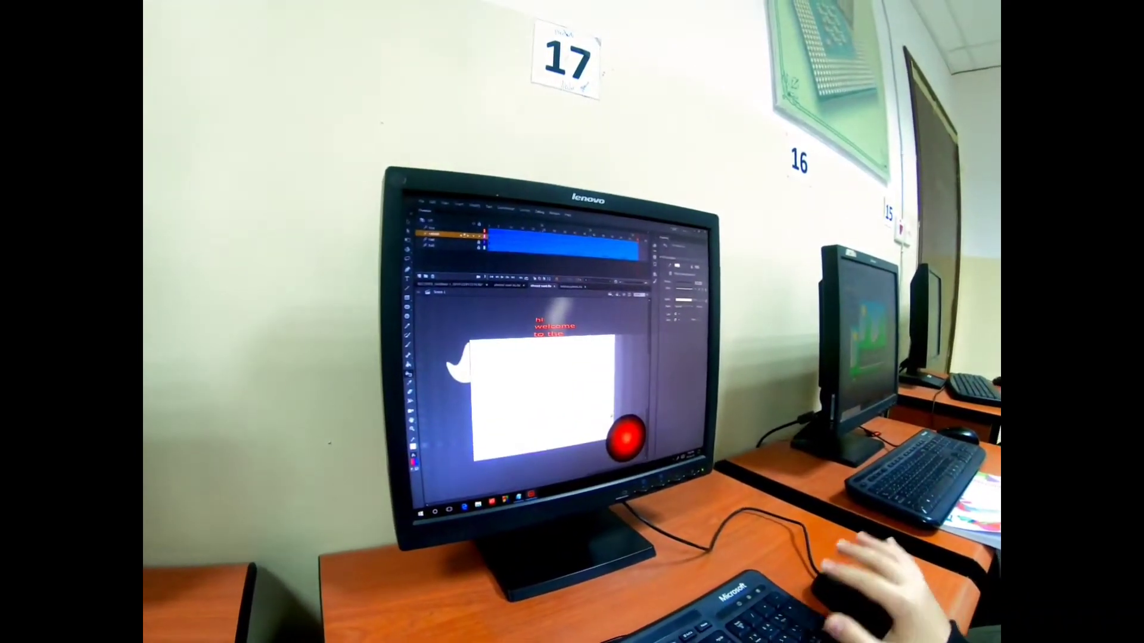
pyautogui.hotkey('ctrl', 'Return')
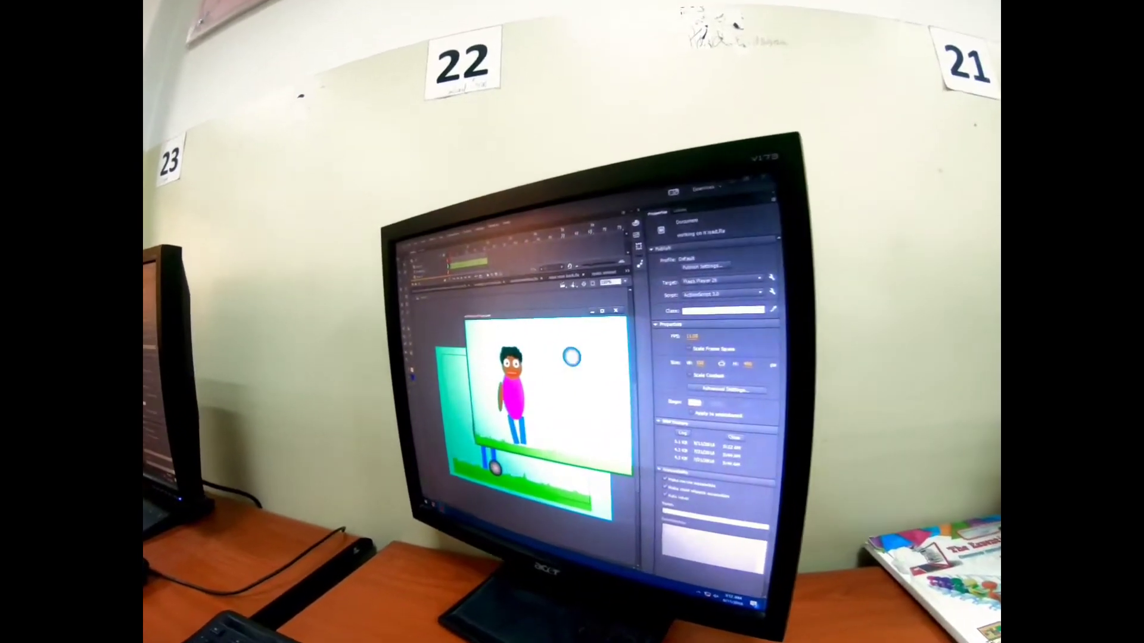
# - Close the character preview and test the ocean fish animation from the Control menu
pyautogui.click(612, 293)
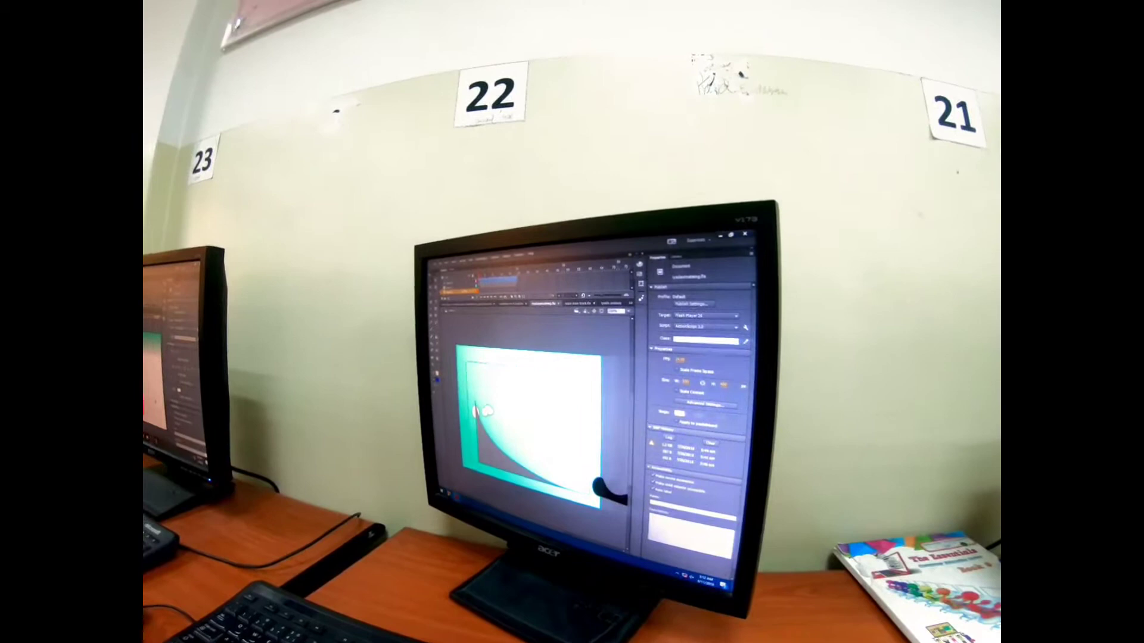
pyautogui.click(483, 252)
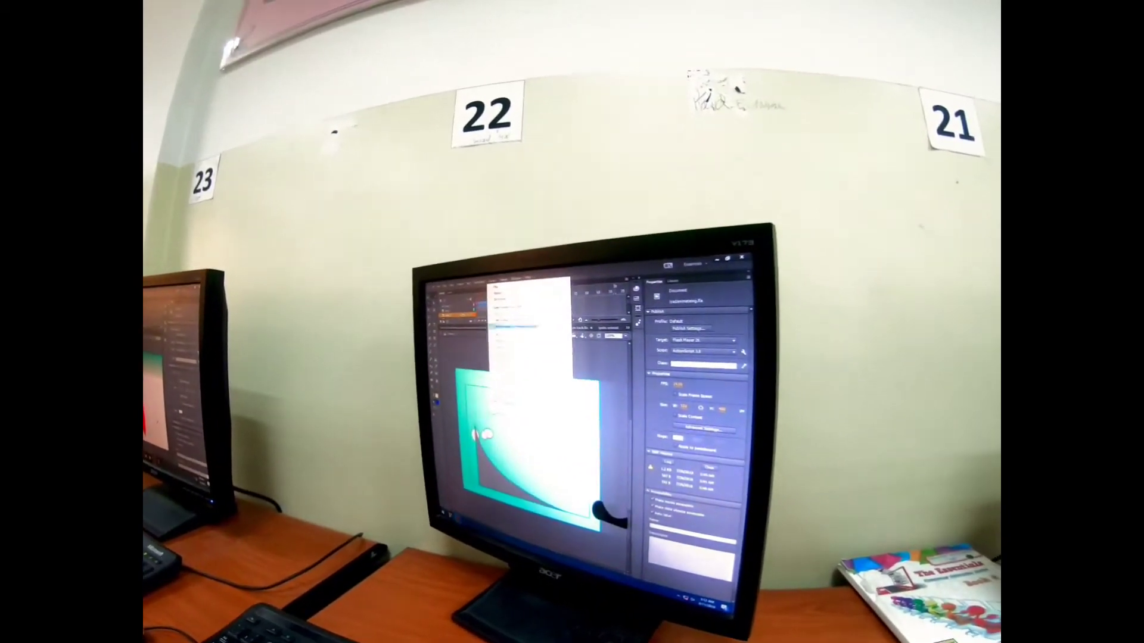
pyautogui.click(514, 338)
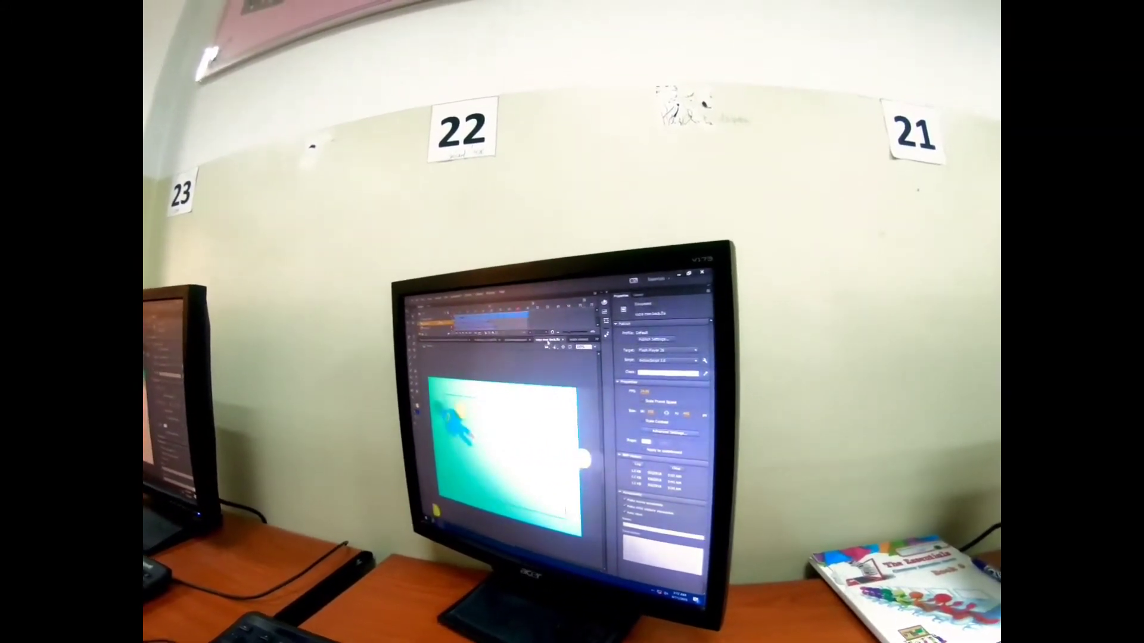
pyautogui.click(463, 287)
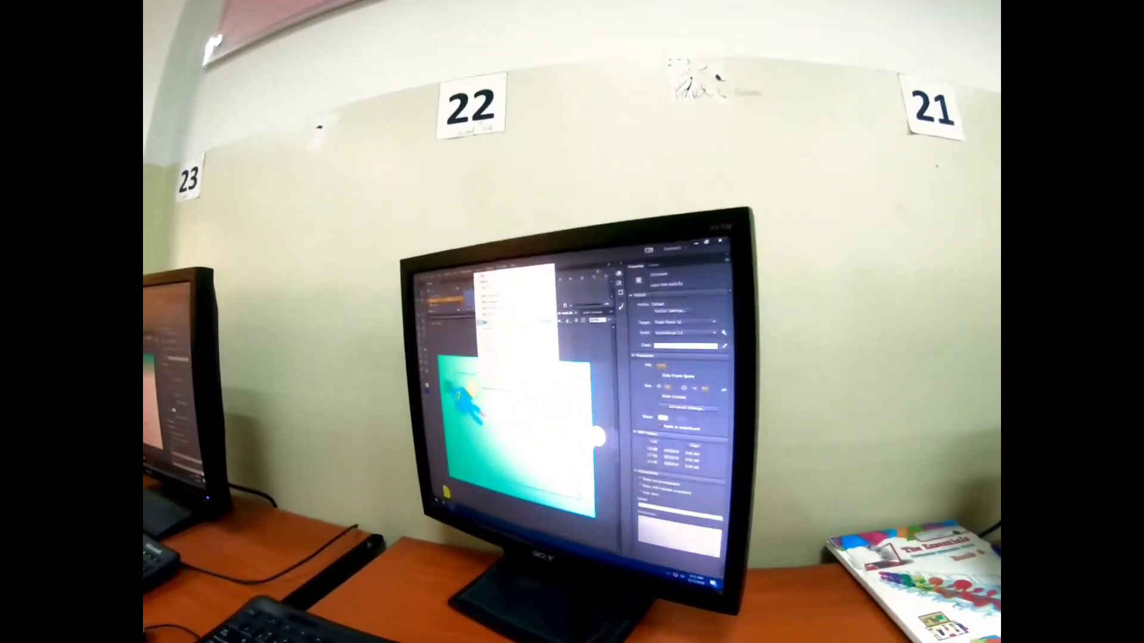
# - Preview and close the ocean movie, then test the weightlifter's dumbbell animation
pyautogui.click(490, 363)
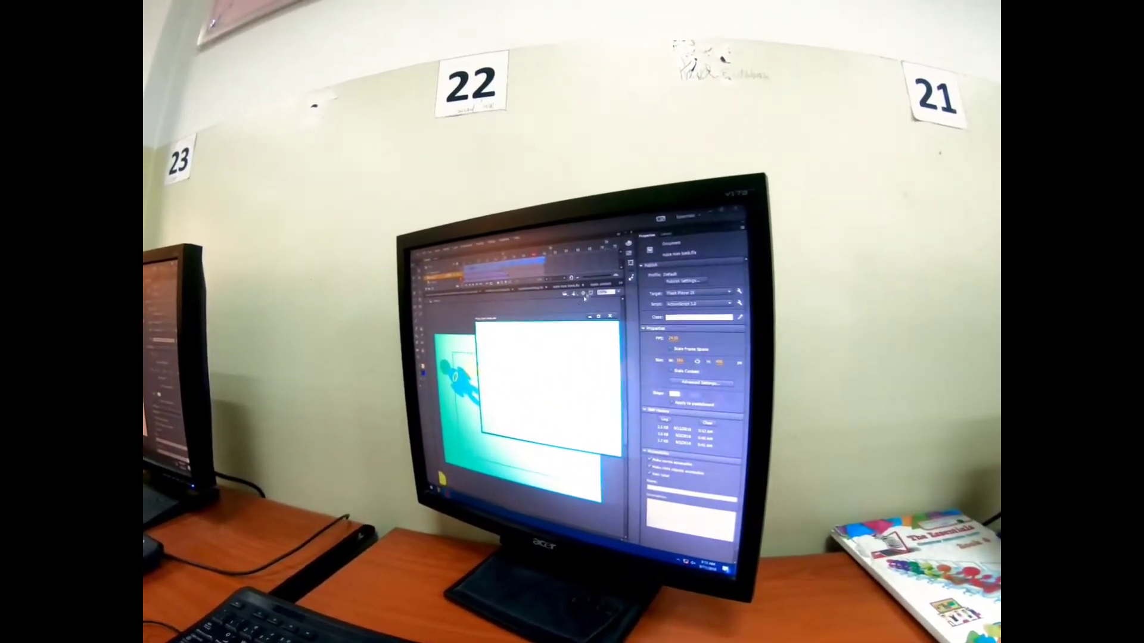
pyautogui.click(605, 325)
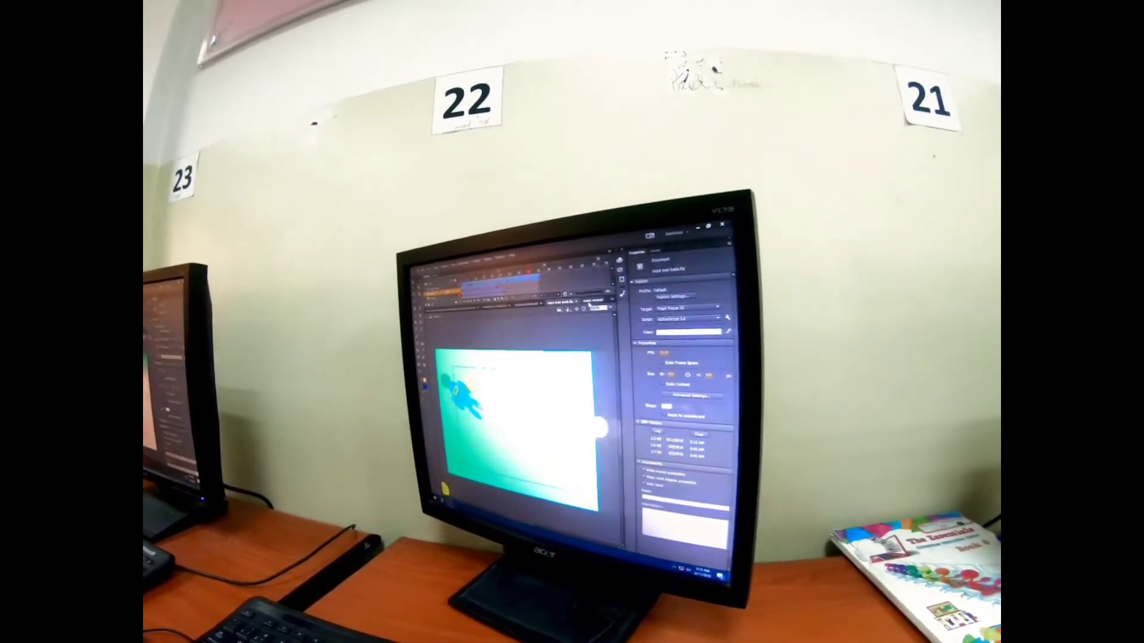
pyautogui.click(589, 303)
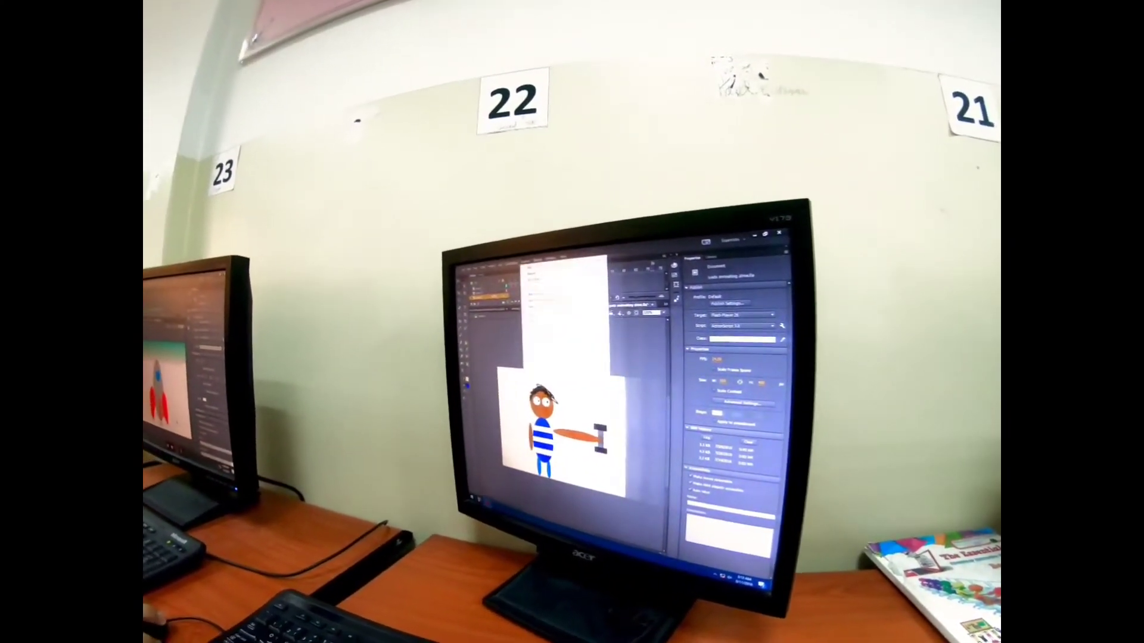
pyautogui.click(536, 272)
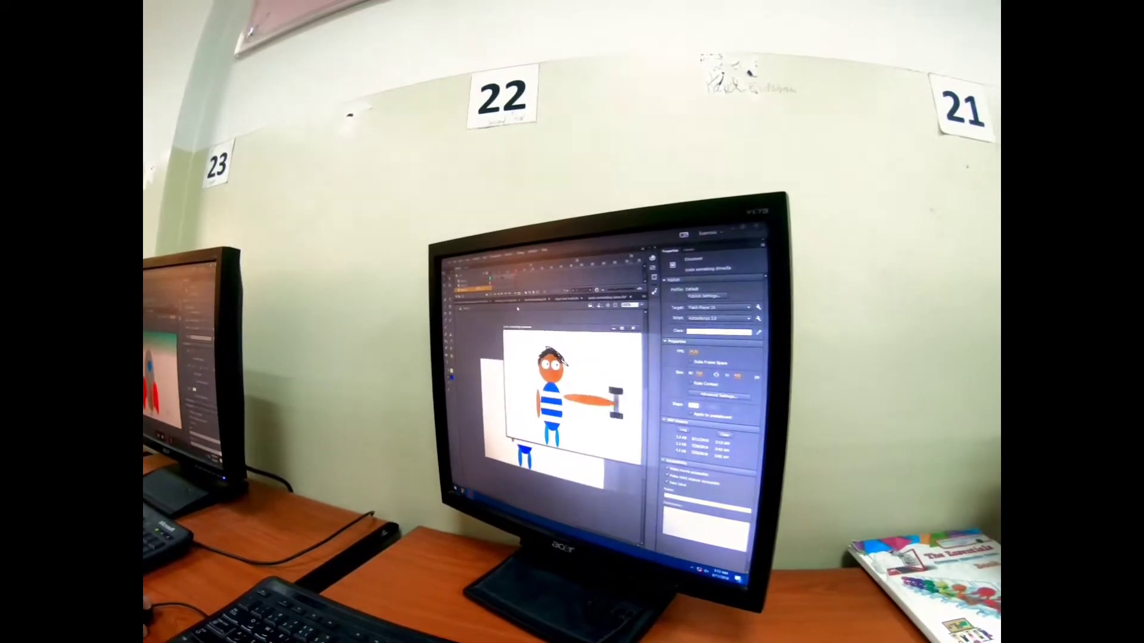